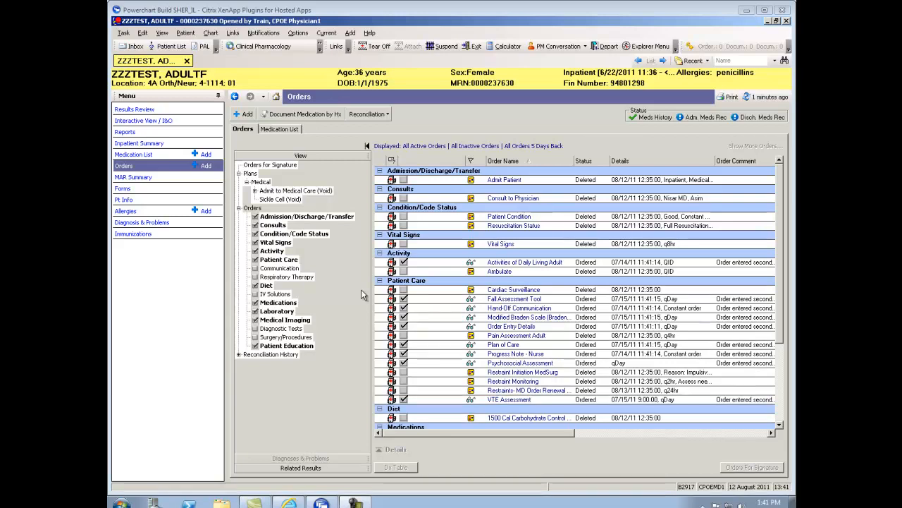
Find the Test Multi-Phase Plan in the inpatient order search and add it to the patient's orders
left_click(242, 117)
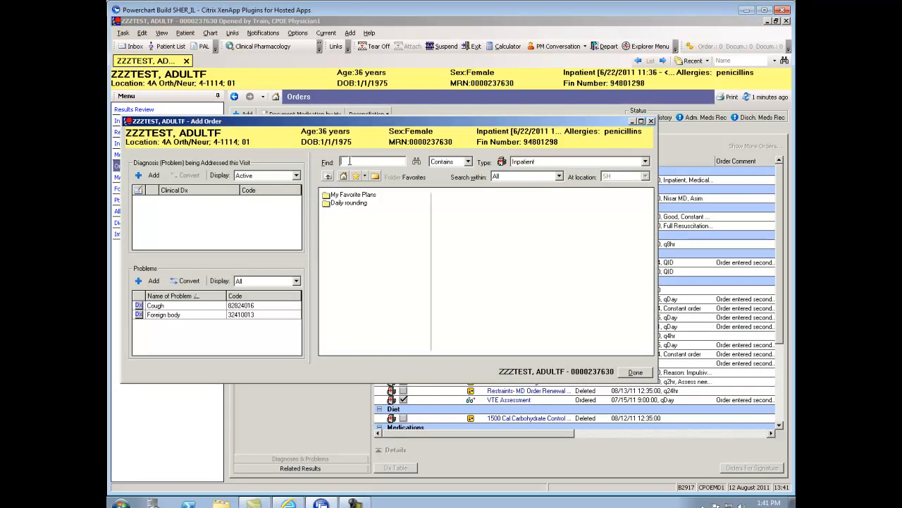
type("test")
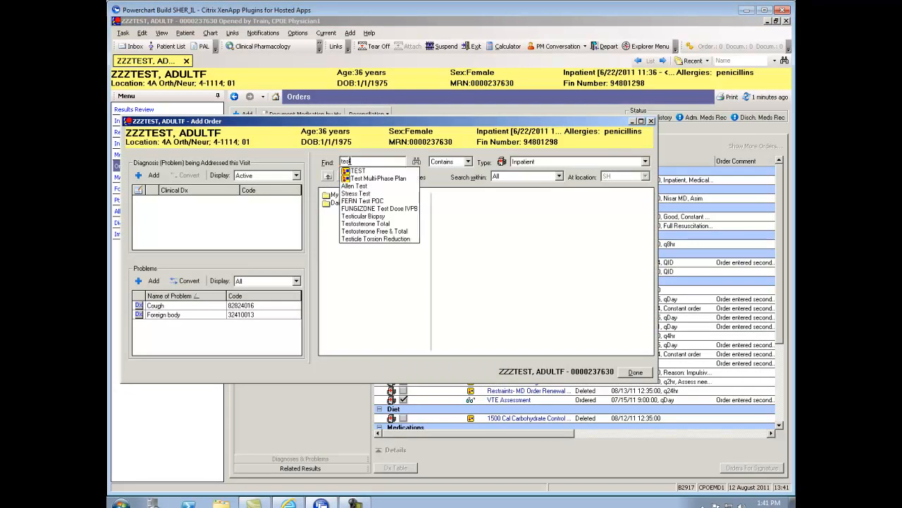
left_click(372, 178)
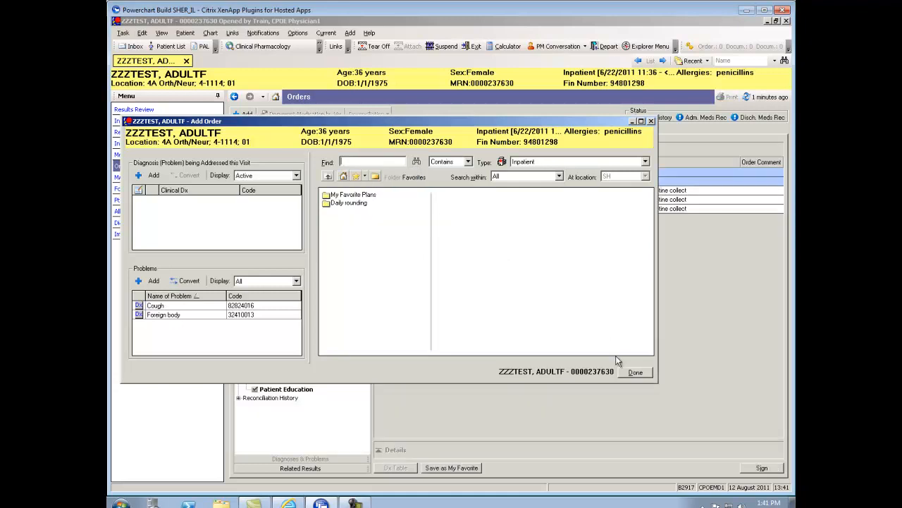
left_click(631, 375)
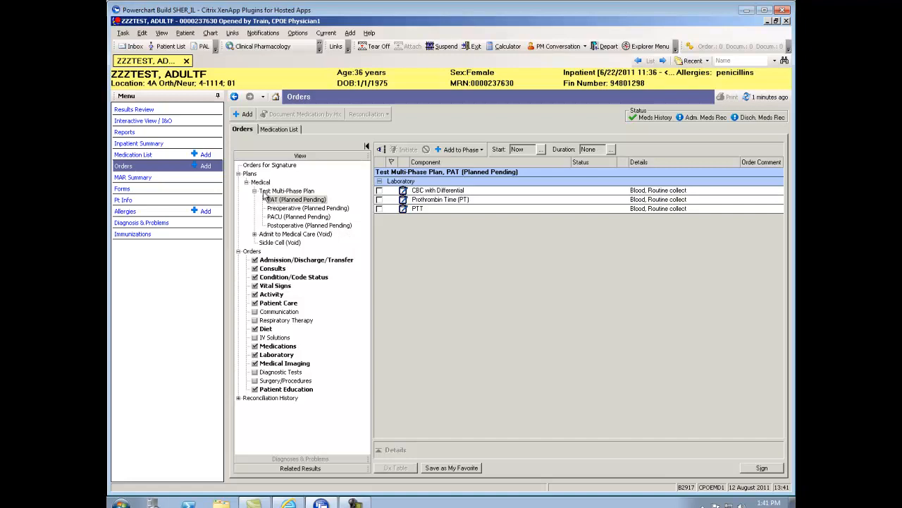
Review the components of the Test Multi-Phase Plan as a whole and in its PAT, Preoperative, PACU and Postoperative phases
left_click(292, 192)
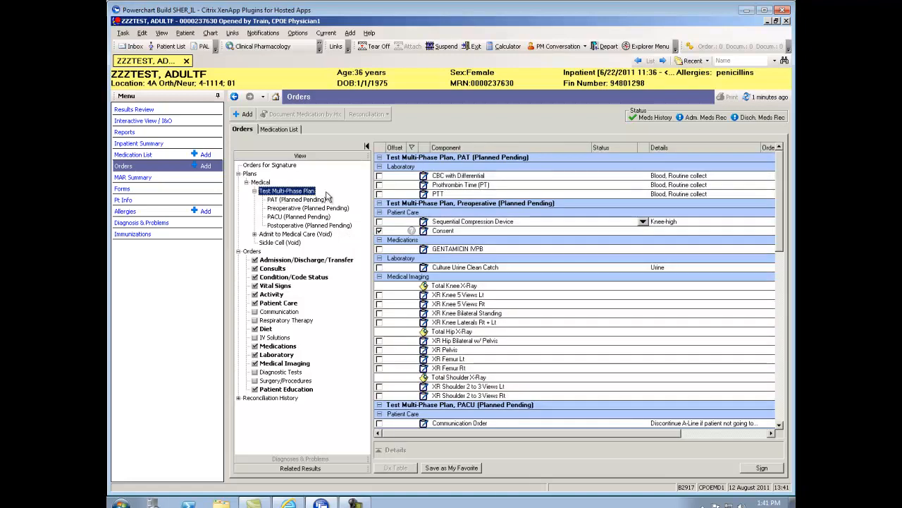
left_click(311, 201)
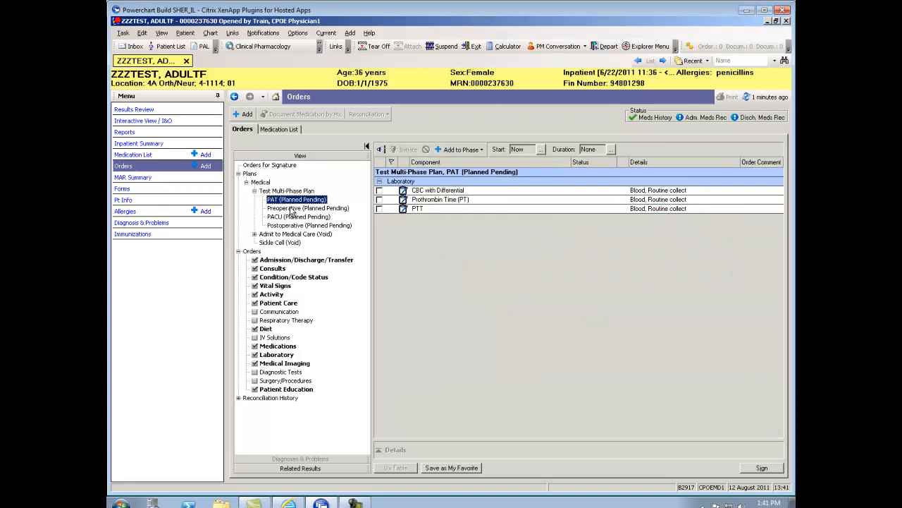
left_click(315, 209)
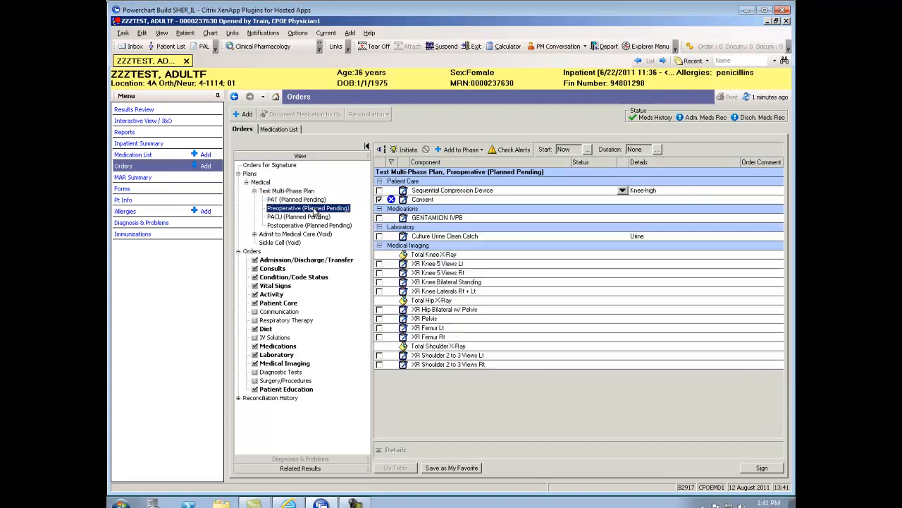
left_click(315, 218)
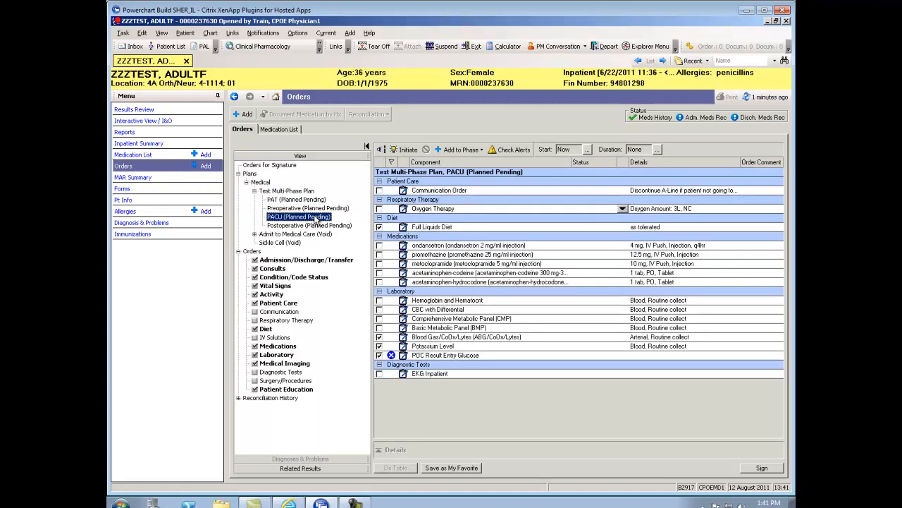
left_click(320, 225)
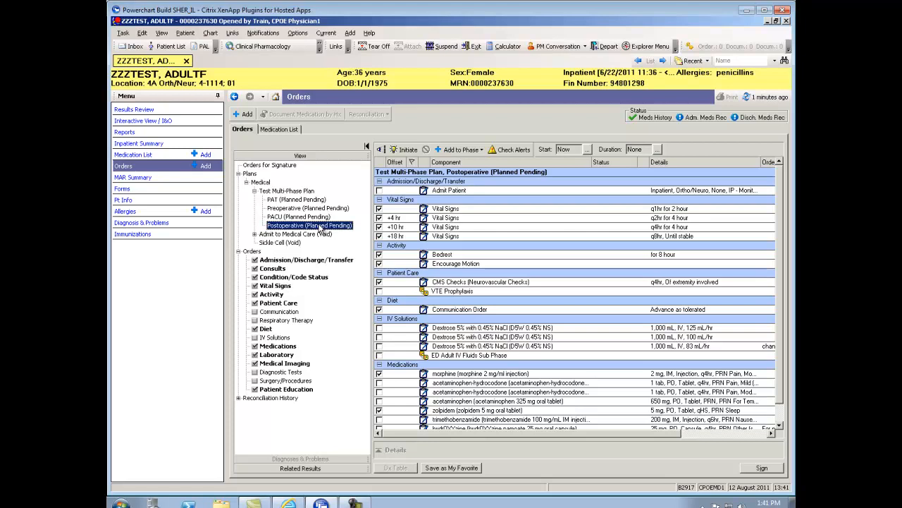
left_click(301, 196)
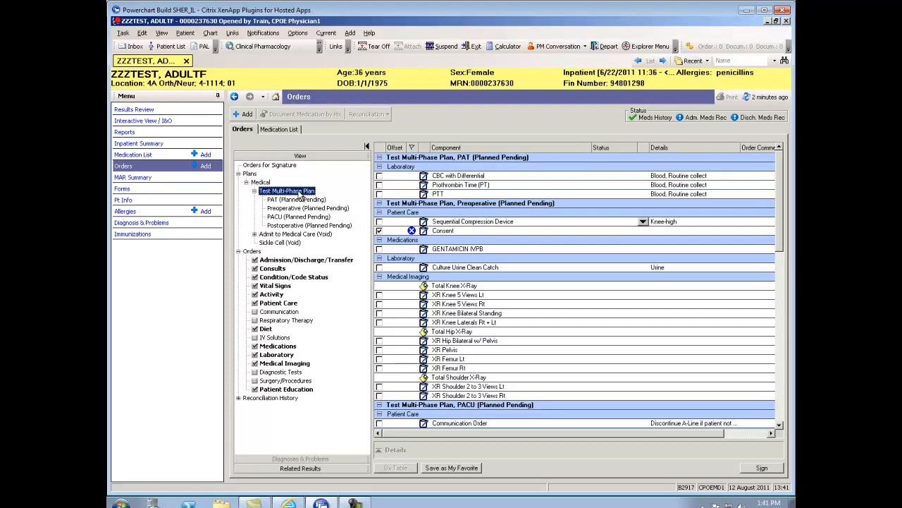
Include CBC with Differential in the PAT phase, and Sequential Compression Device, GENTAMICIN IVPB and XR Knee 5 Views Lt in the Preoperative phase
left_click(299, 199)
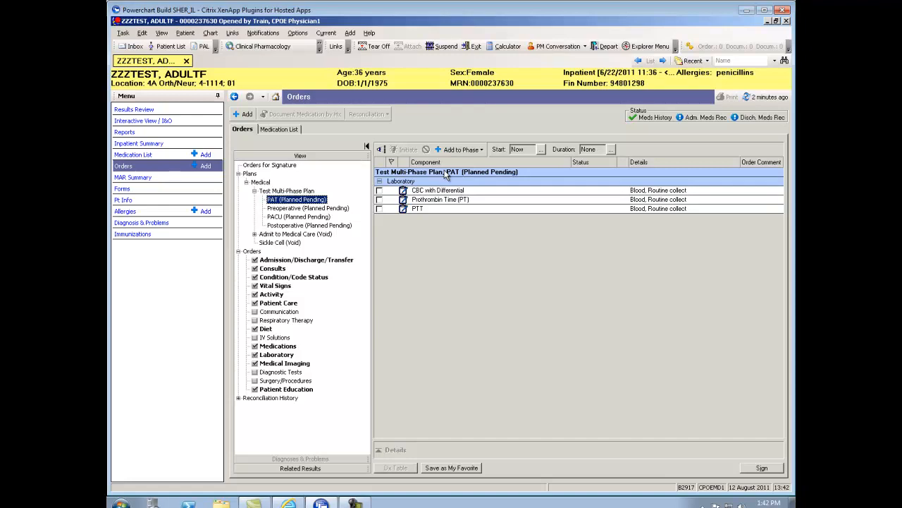
left_click(380, 191)
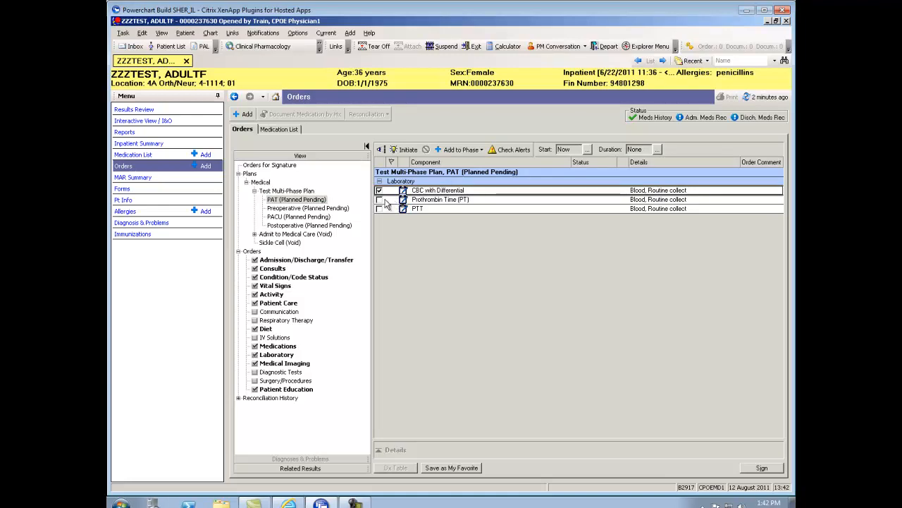
left_click(310, 210)
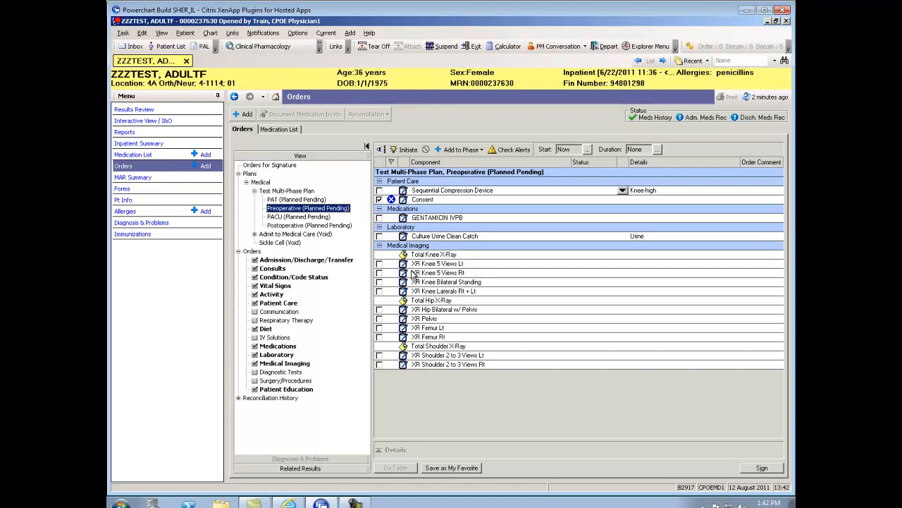
left_click(391, 191)
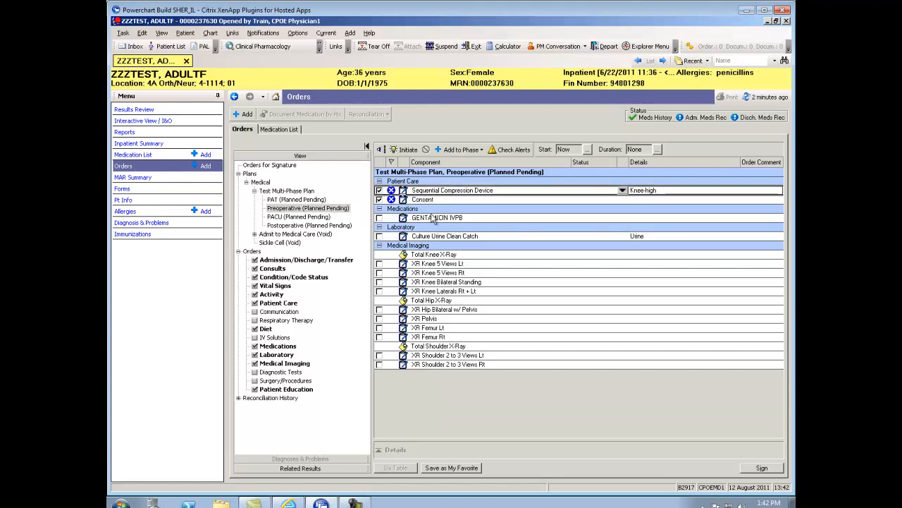
left_click(380, 217)
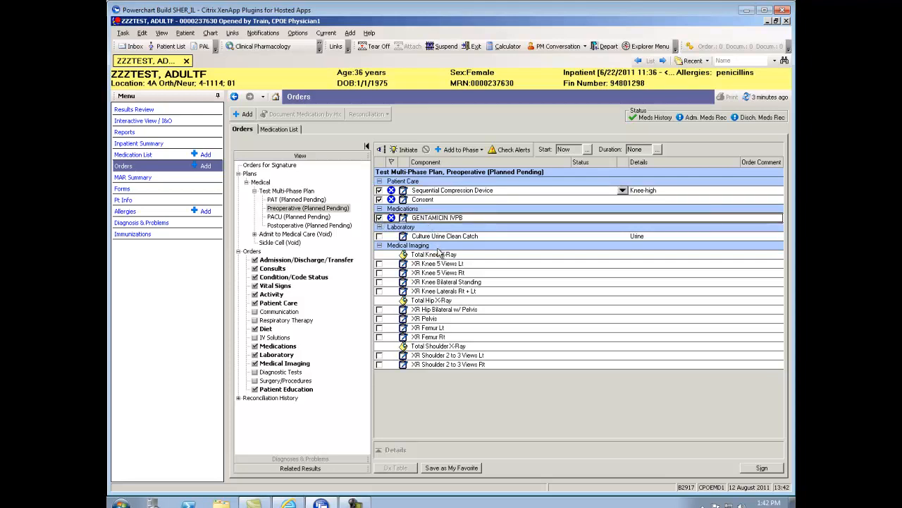
left_click(380, 264)
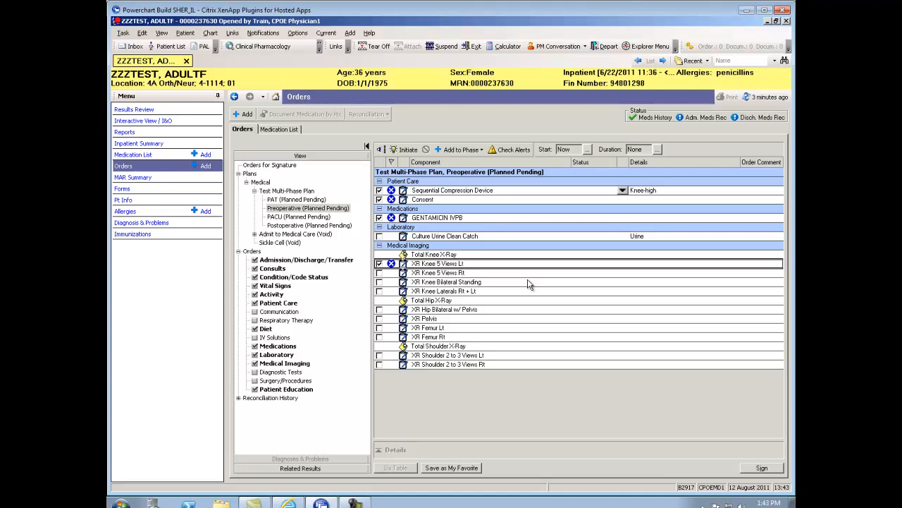
mouse_move(392, 266)
Sign the multi-phase plan without initiating it, and review the orders planned in its Preoperative and PAT phases
left_click(297, 199)
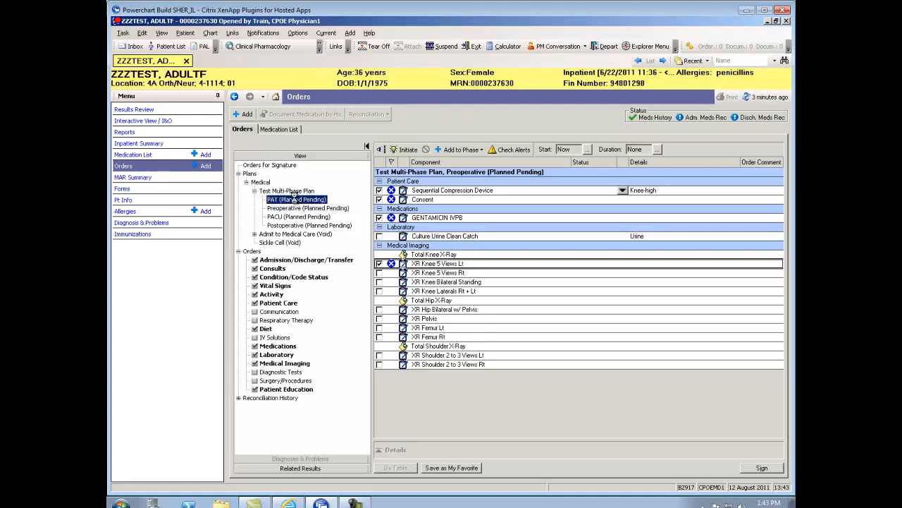
left_click(763, 470)
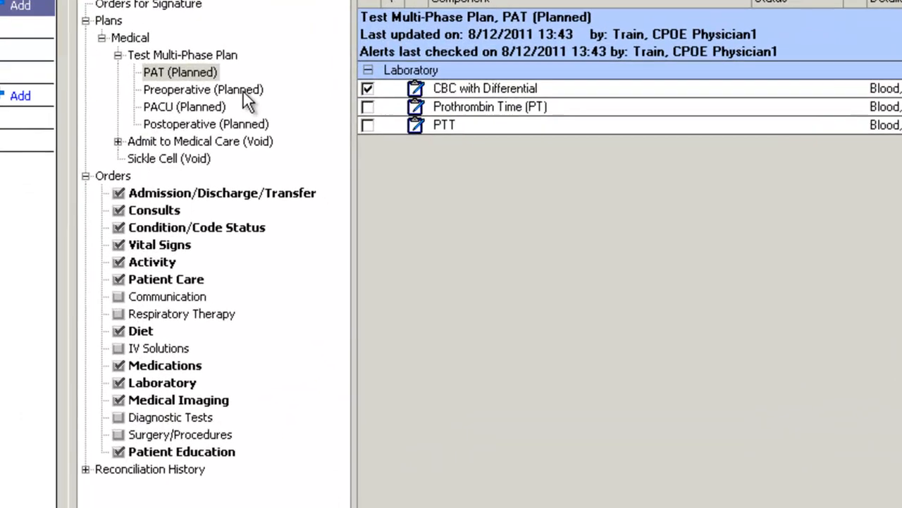
left_click(317, 208)
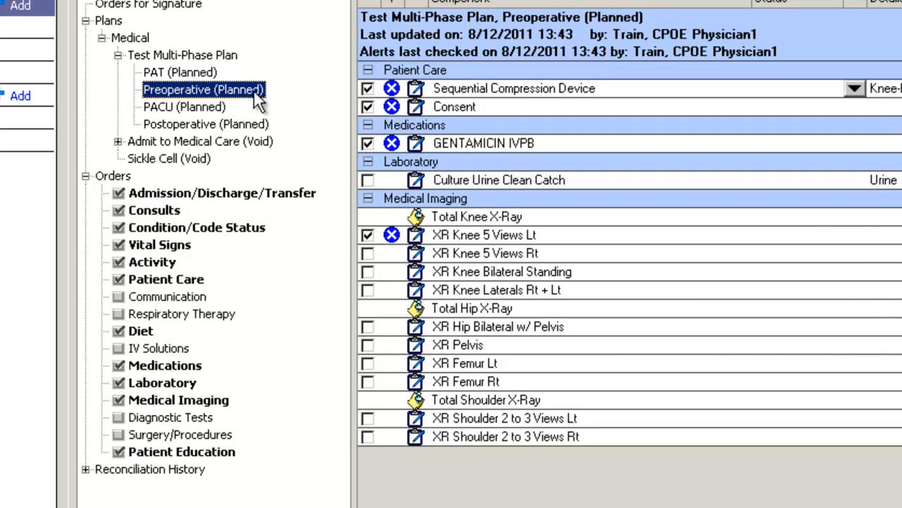
left_click(175, 72)
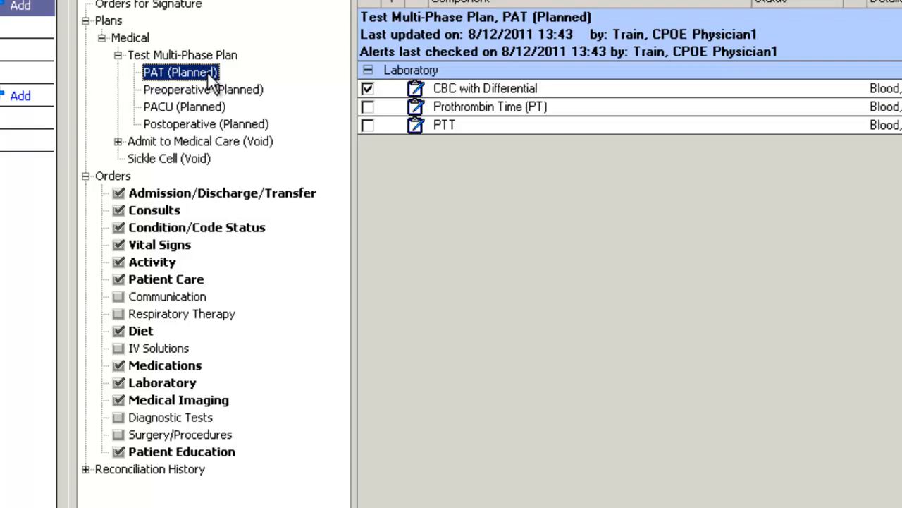
Initiate the Preoperative phase and set the Sequential Compression Device's site location to Thigh High
left_click(238, 92)
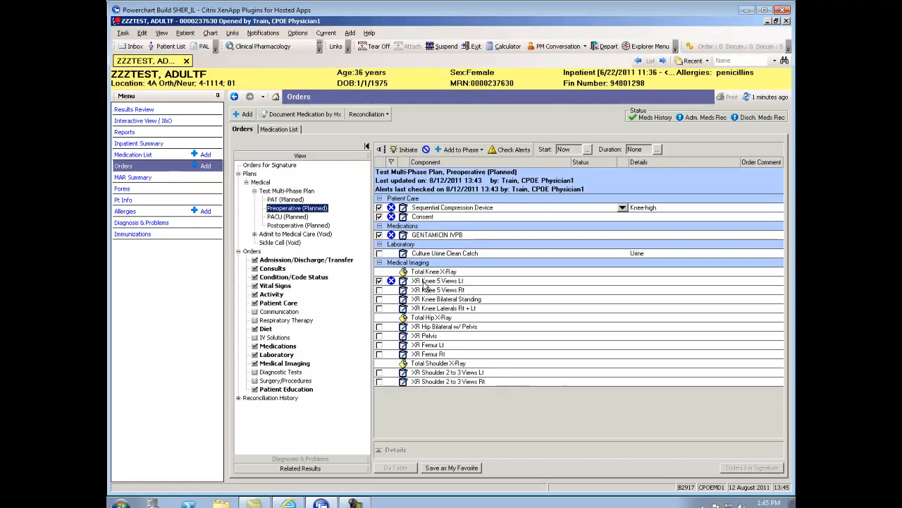
left_click(406, 150)
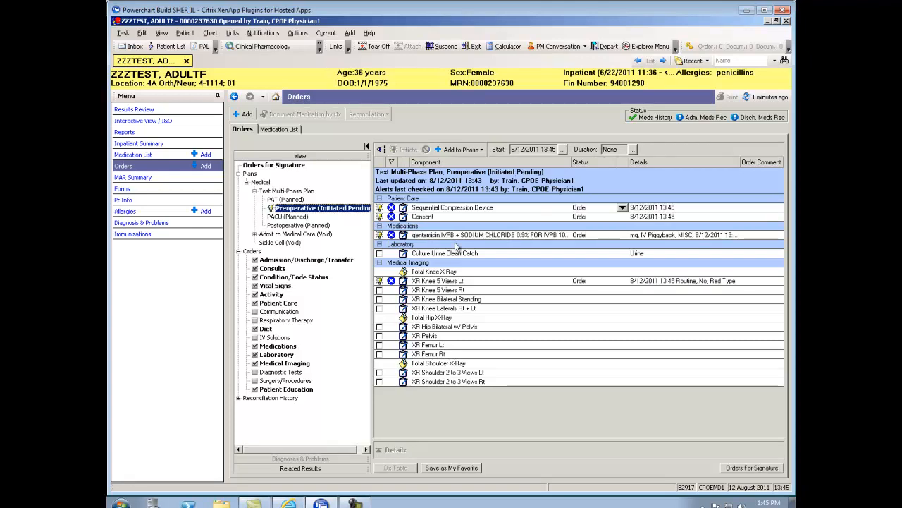
left_click(428, 210)
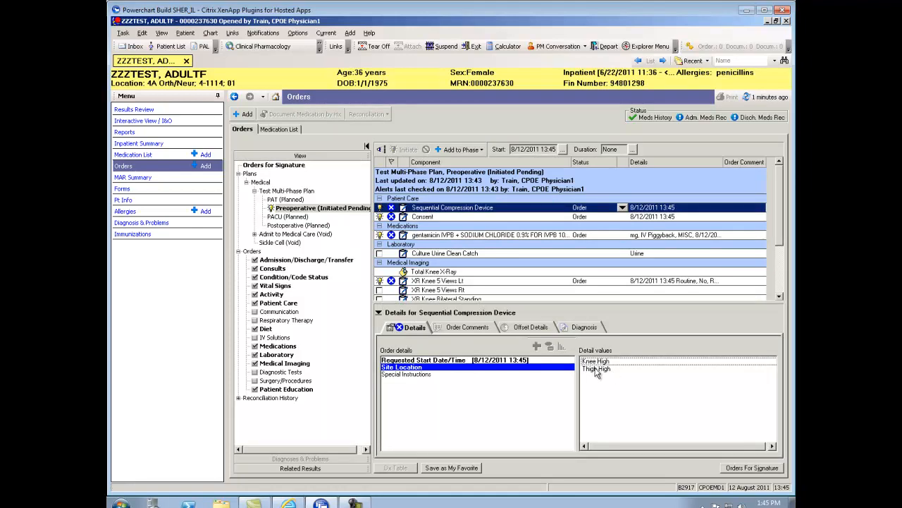
left_click(595, 369)
Complete the missing details: consent for knee replacement, gentamicin 500 mg BID, and the left knee X-ray with reason surgery and Pregnant No
left_click(411, 217)
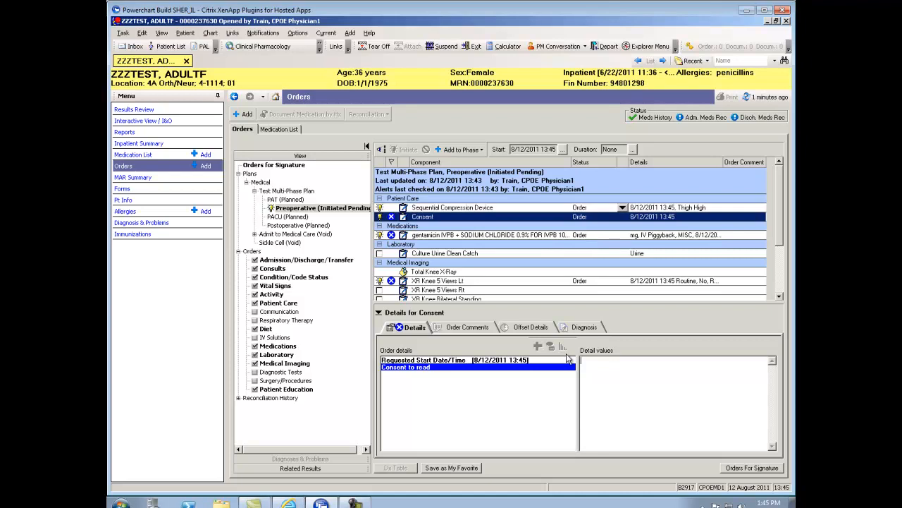
type("ment")
left_click(525, 282)
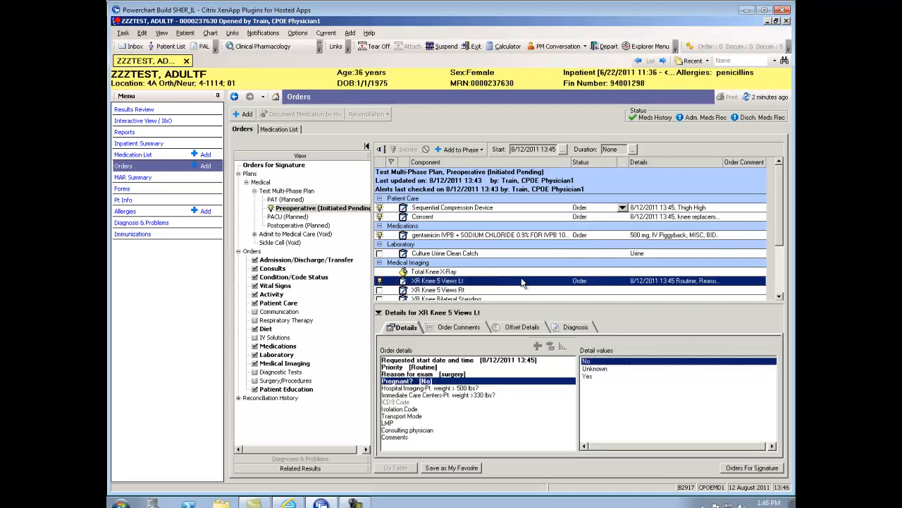
Submit and sign the Preoperative phase orders, and refresh the orders view
left_click(752, 468)
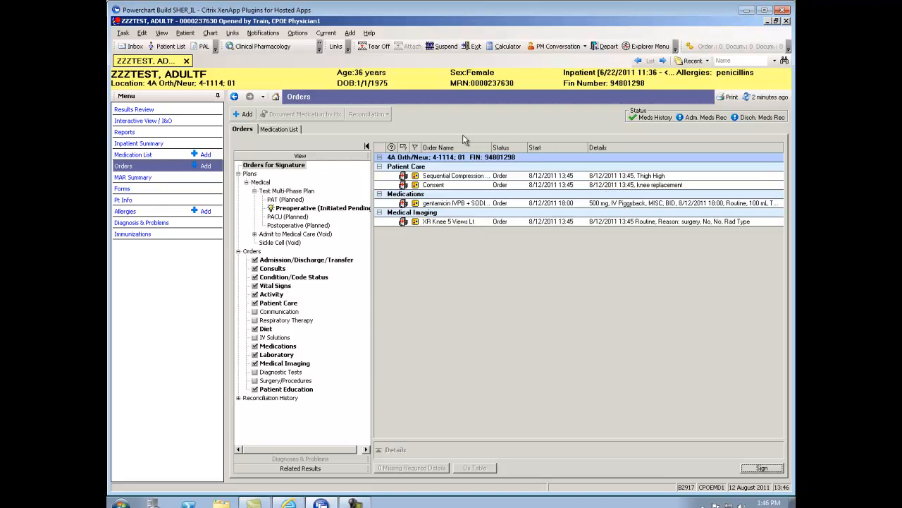
left_click(762, 468)
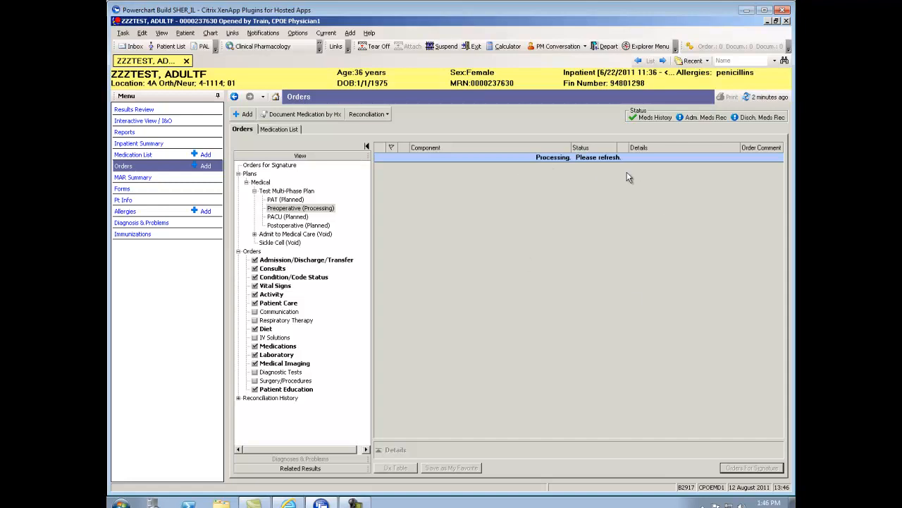
left_click(771, 97)
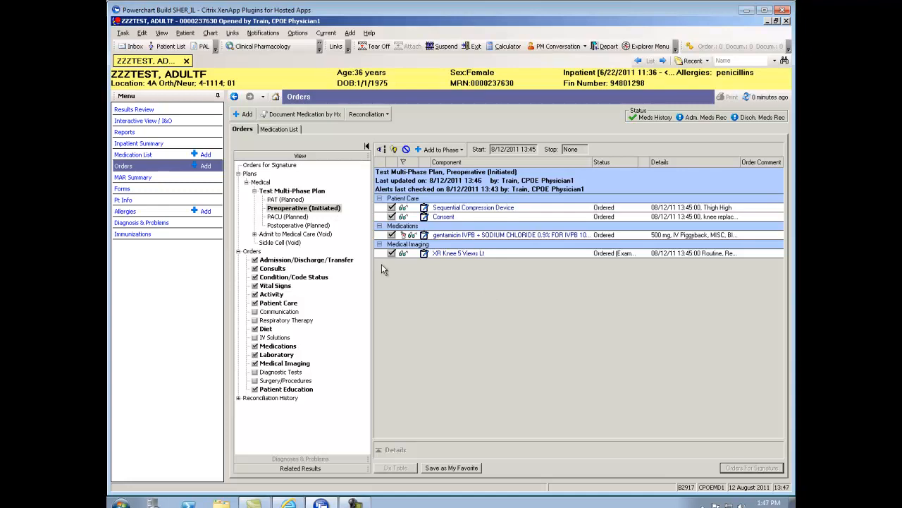
Include Communication Order, Oxygen Therapy, ondansetron and promethazine in the PACU phase
left_click(293, 218)
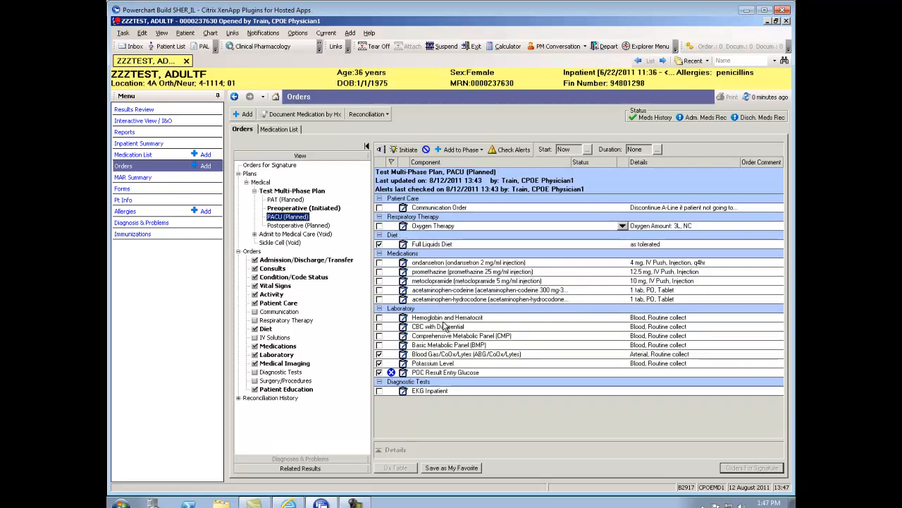
left_click(379, 208)
left_click(379, 226)
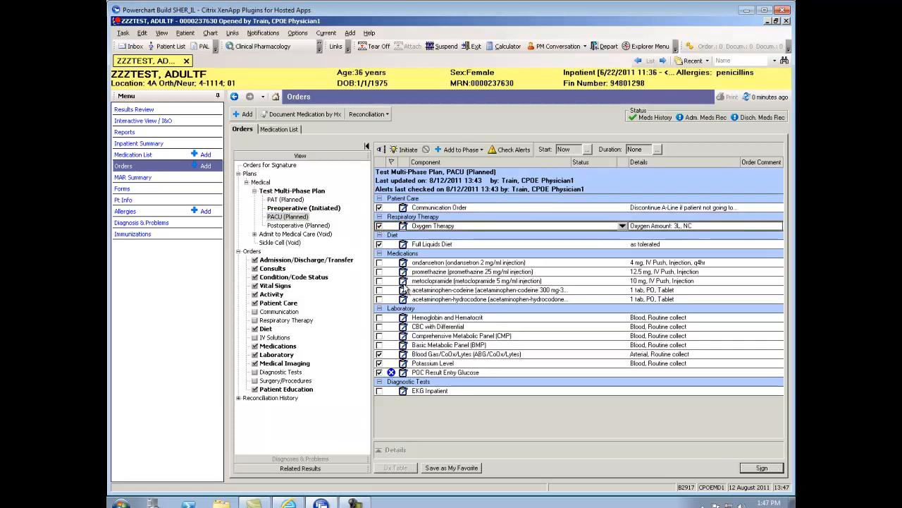
left_click(379, 262)
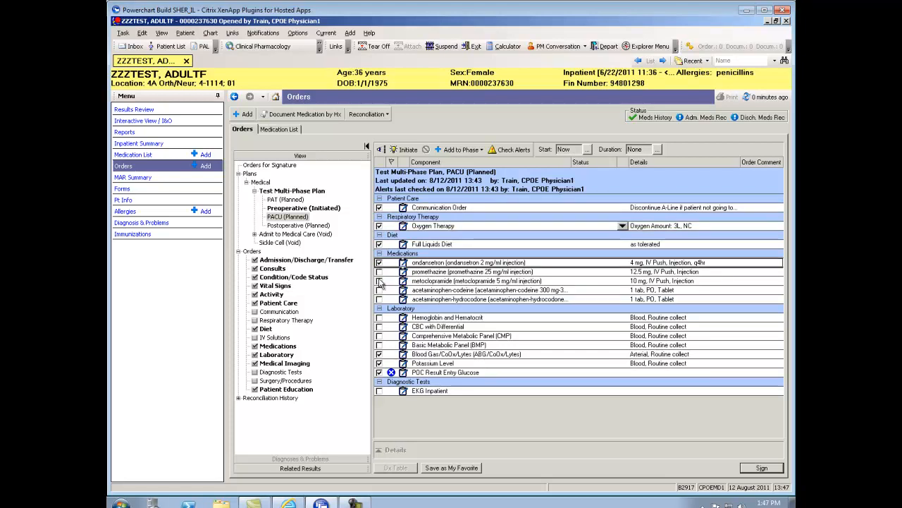
left_click(379, 272)
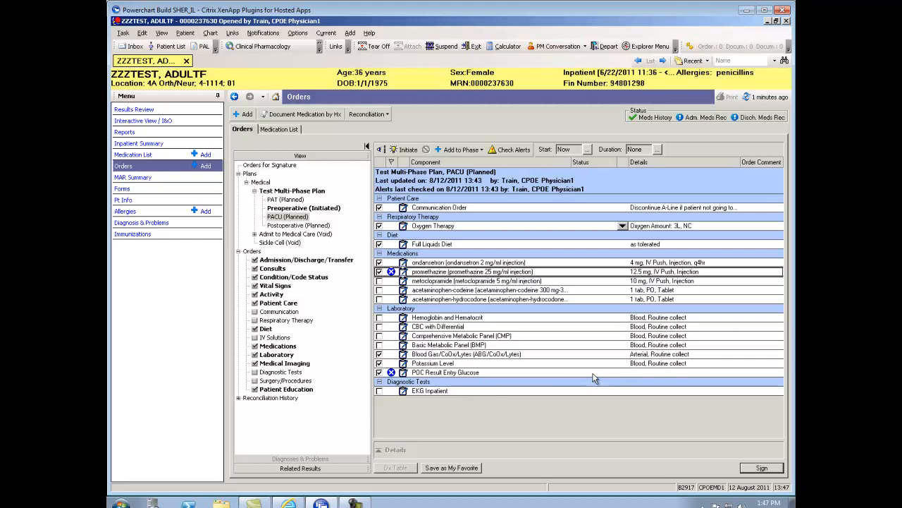
Initiate the PACU phase and set the promethazine order's frequency to BID
left_click(405, 151)
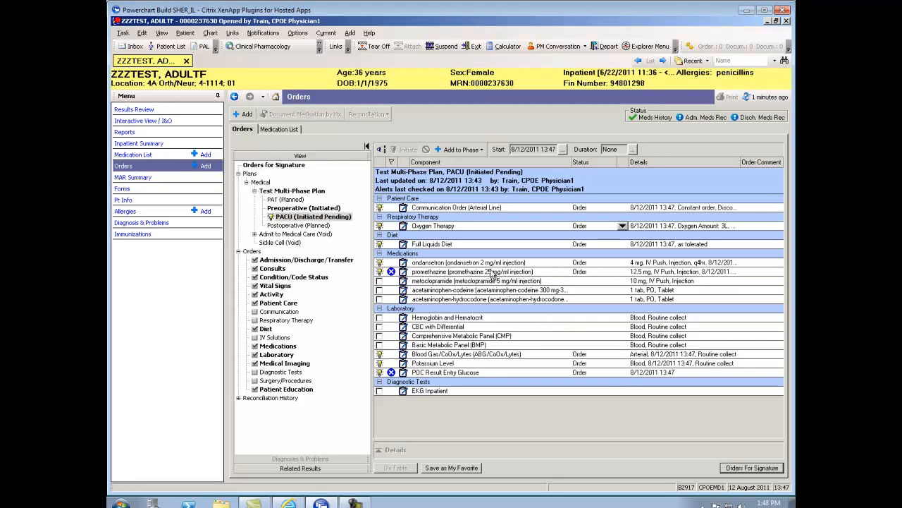
left_click(467, 273)
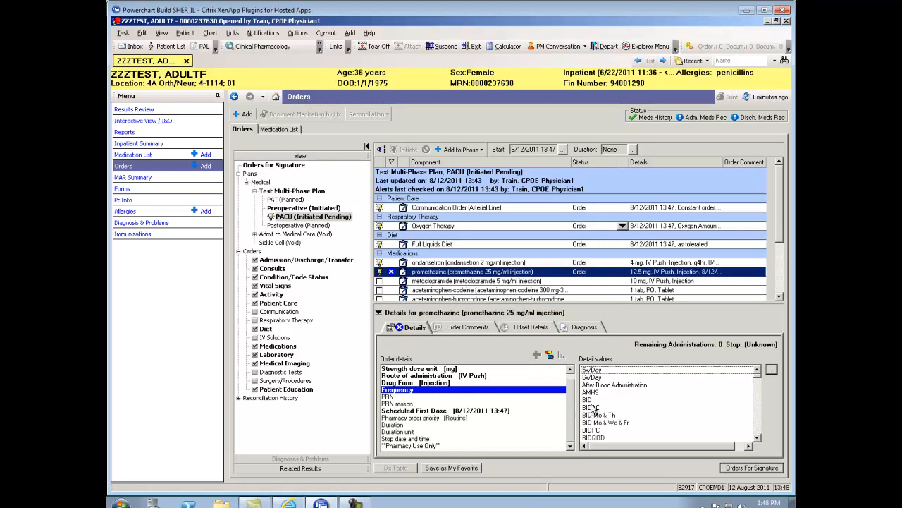
left_click(589, 400)
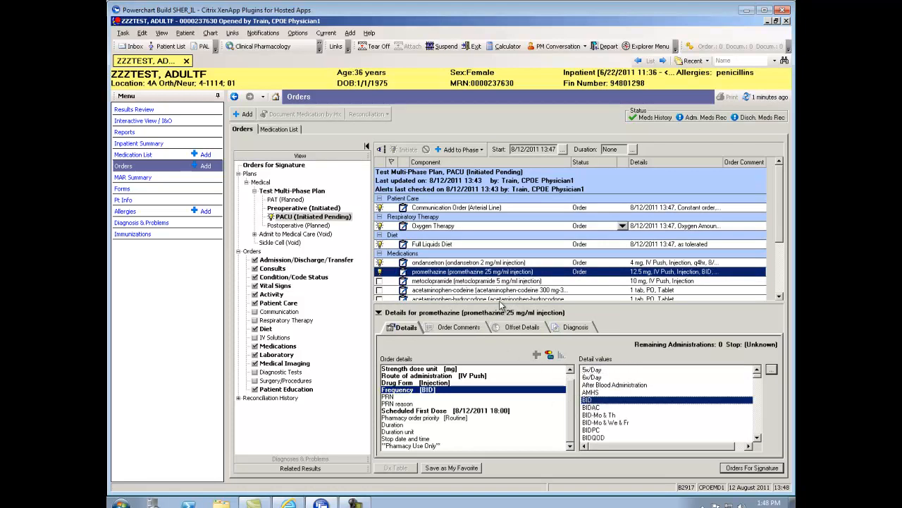
Set the frequency of the POC Result Entry Glucose order in the PACU phase to QIDACHS
left_click(780, 297)
scroll(780, 297, "down", 3)
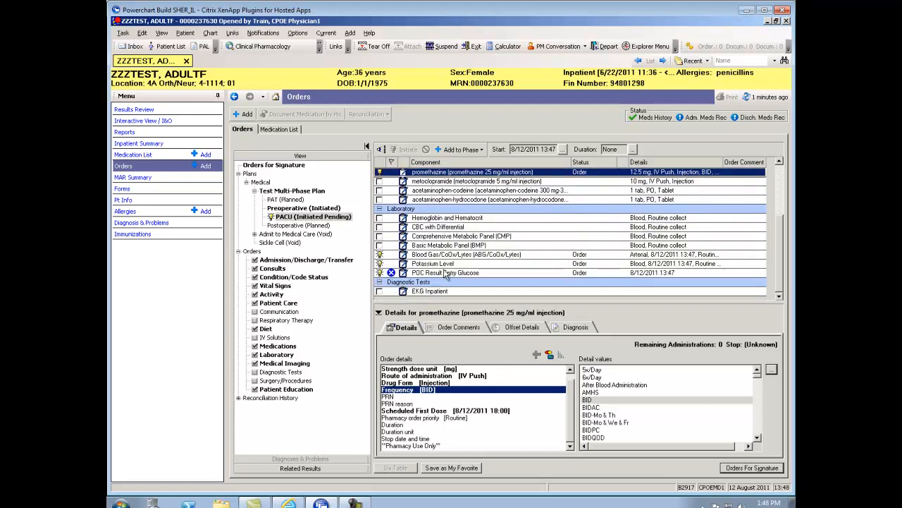
left_click(446, 274)
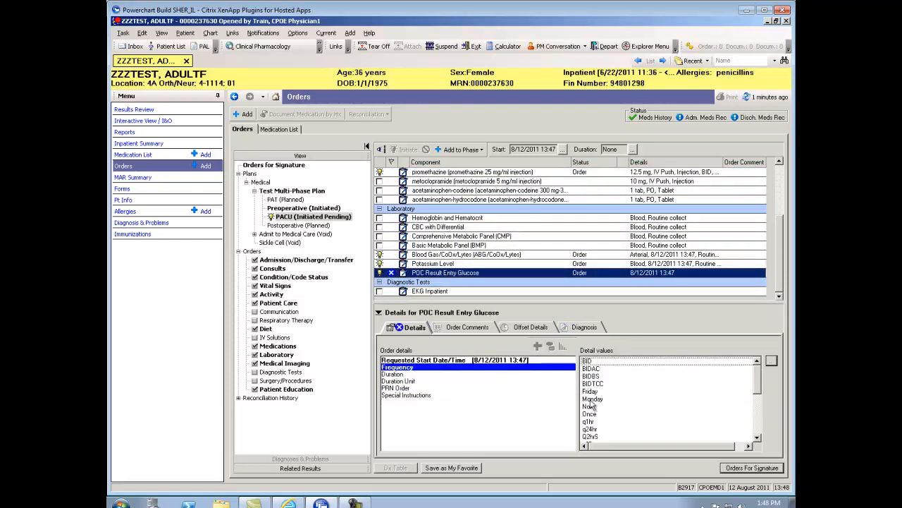
left_click(757, 437)
scroll(757, 438, "down", 3)
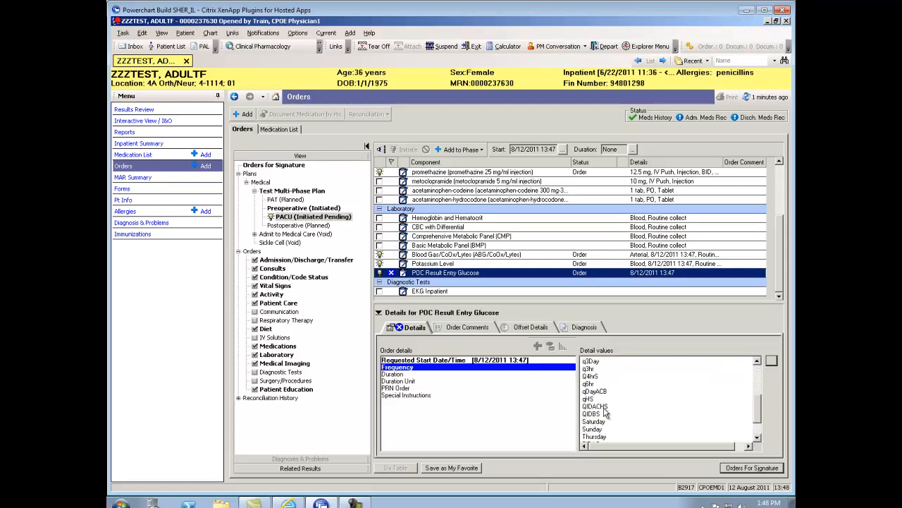
left_click(603, 407)
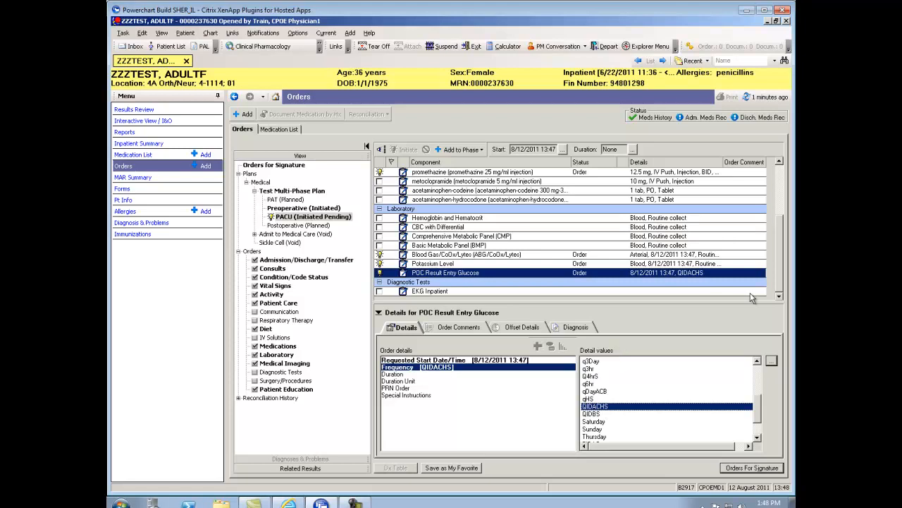
Submit and sign the PACU phase orders, and refresh the orders view
left_click(751, 467)
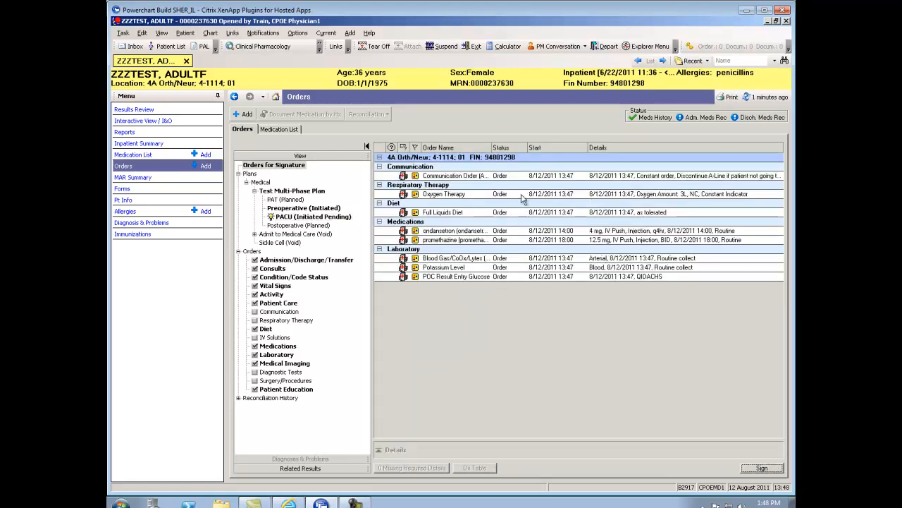
left_click(759, 469)
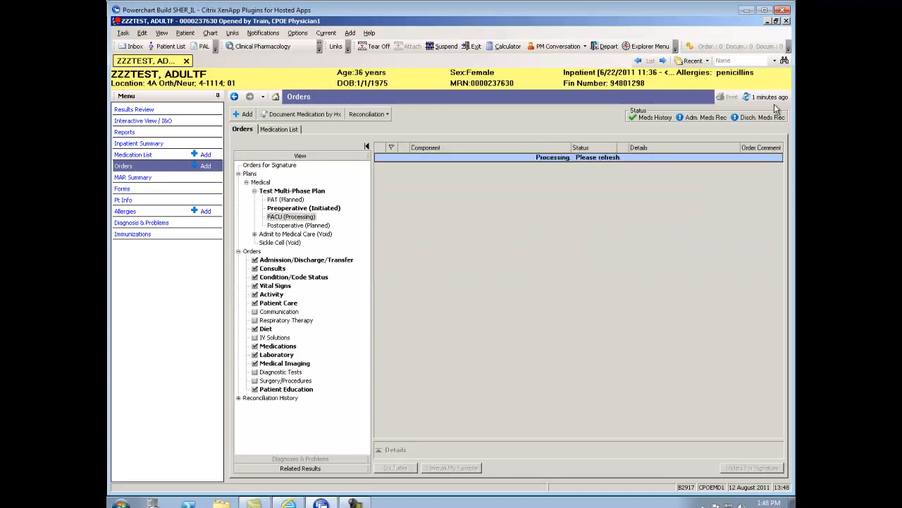
left_click(770, 97)
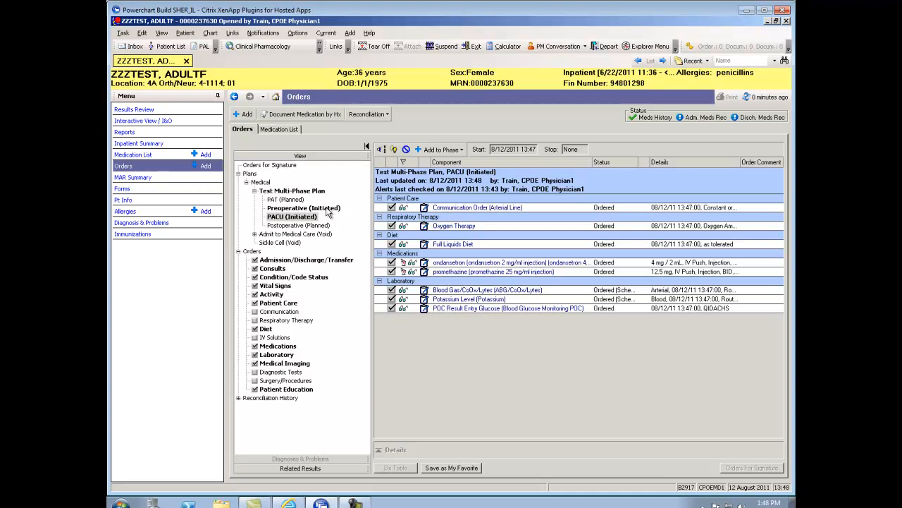
Discontinue the Preoperative phase of the Test Multi-Phase Plan, keeping only the Sequential Compression Device order
left_click(328, 211)
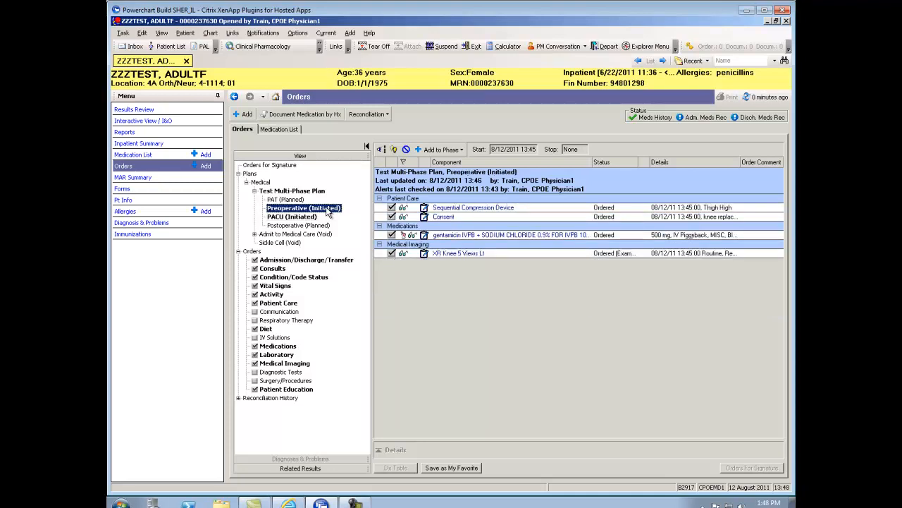
right_click(328, 212)
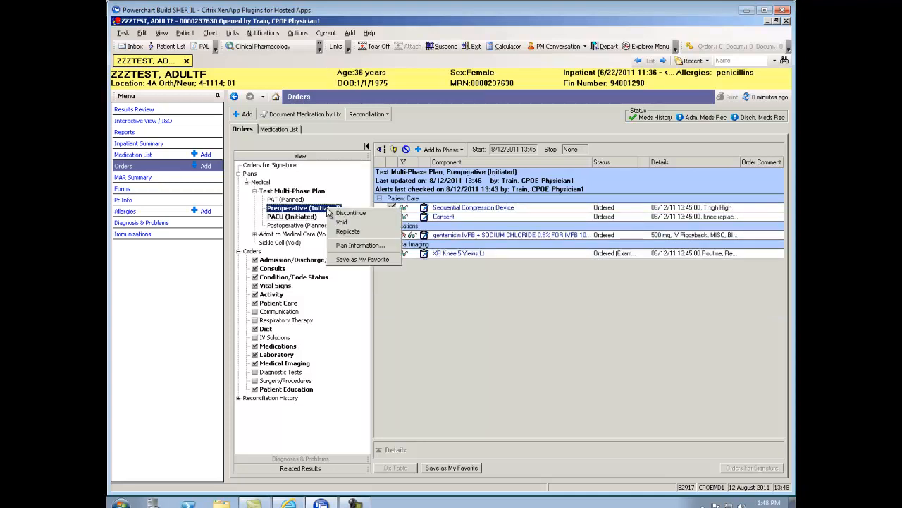
left_click(345, 214)
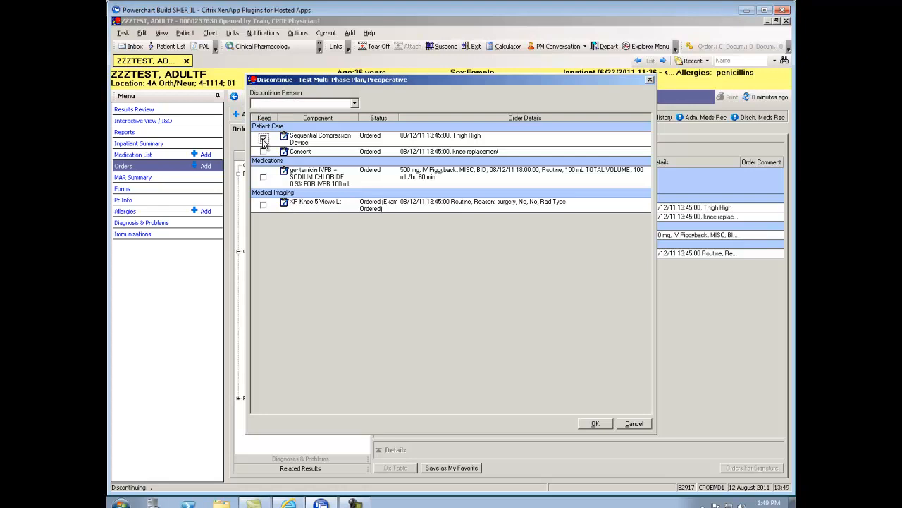
left_click(264, 139)
left_click(595, 423)
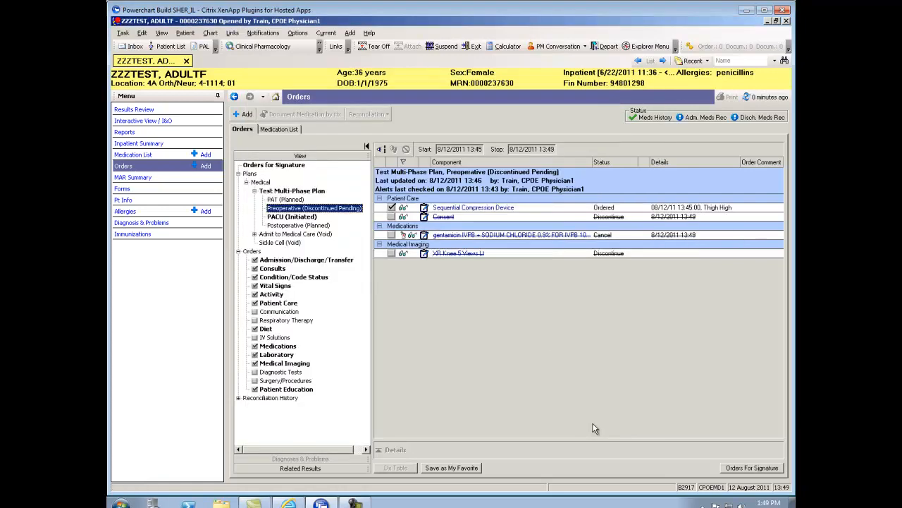
Submit and sign the discontinuation of the Preoperative phase, and refresh the orders view
left_click(753, 466)
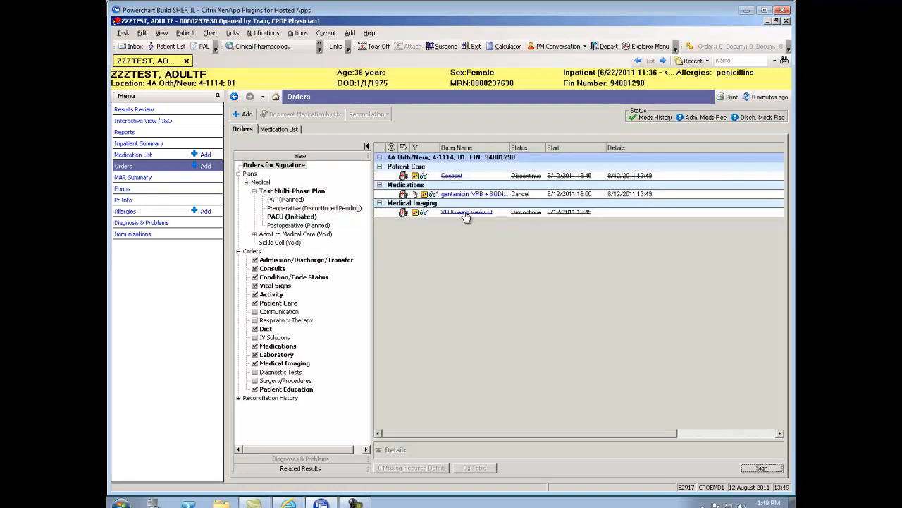
left_click(764, 469)
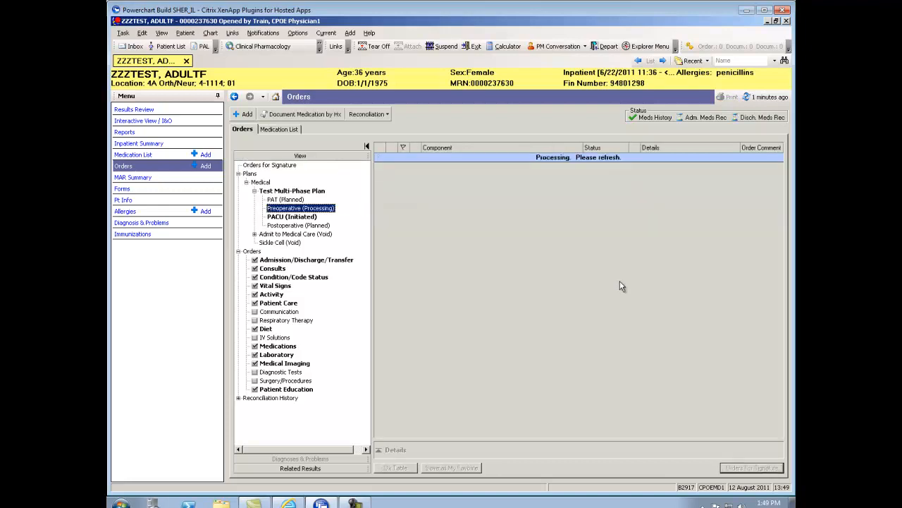
left_click(768, 98)
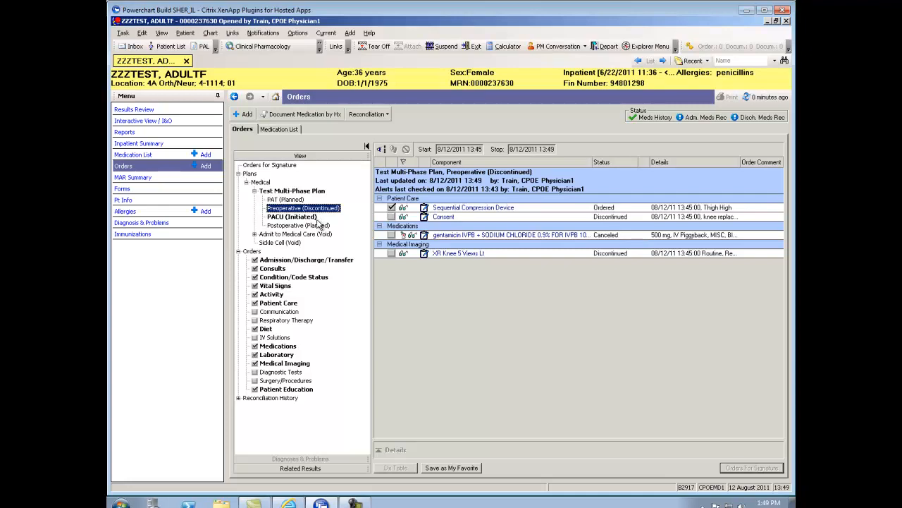
Include the Admit Patient order in the Postoperative phase and initiate that phase
left_click(293, 226)
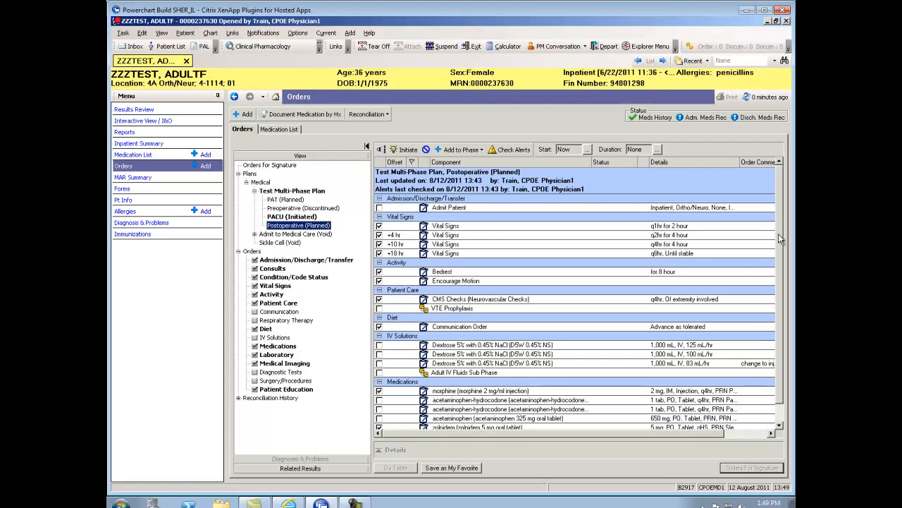
left_click_drag(780, 240, 775, 325)
left_click_drag(780, 277, 775, 212)
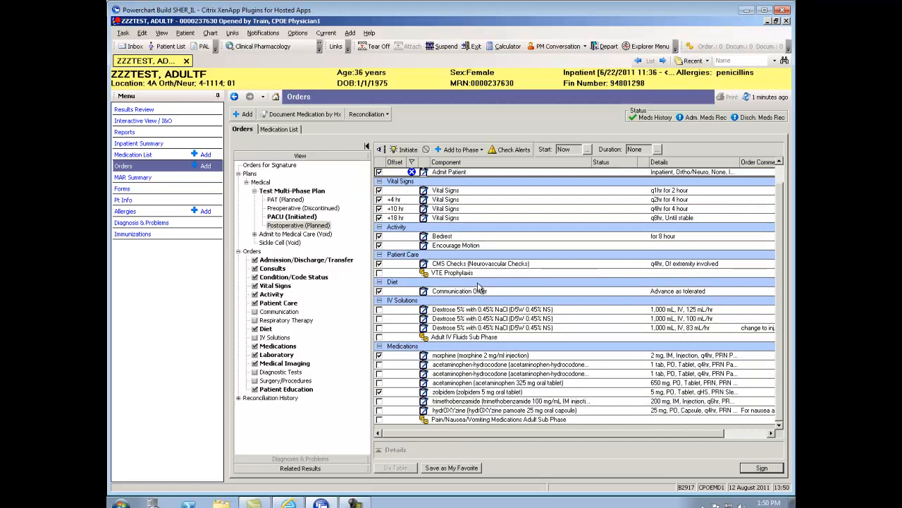
left_click(407, 150)
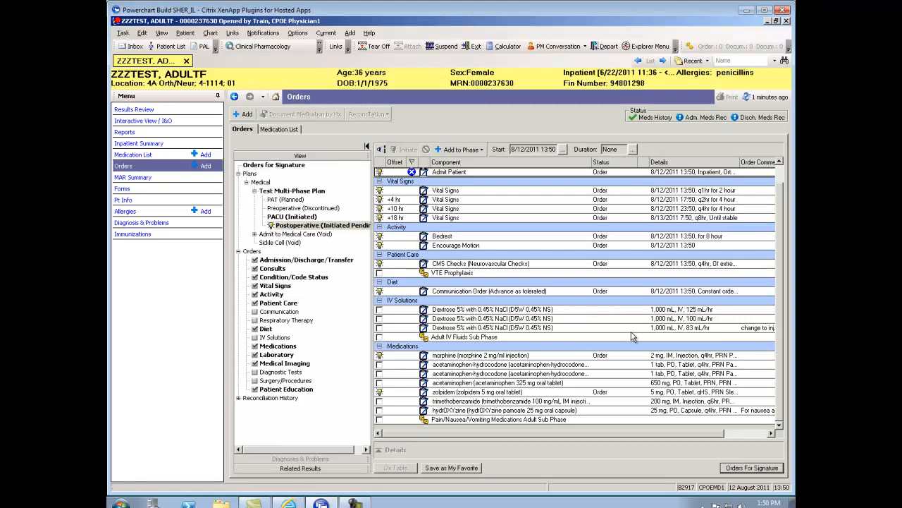
Submit and sign the Postoperative phase orders, and refresh the orders view
left_click(746, 469)
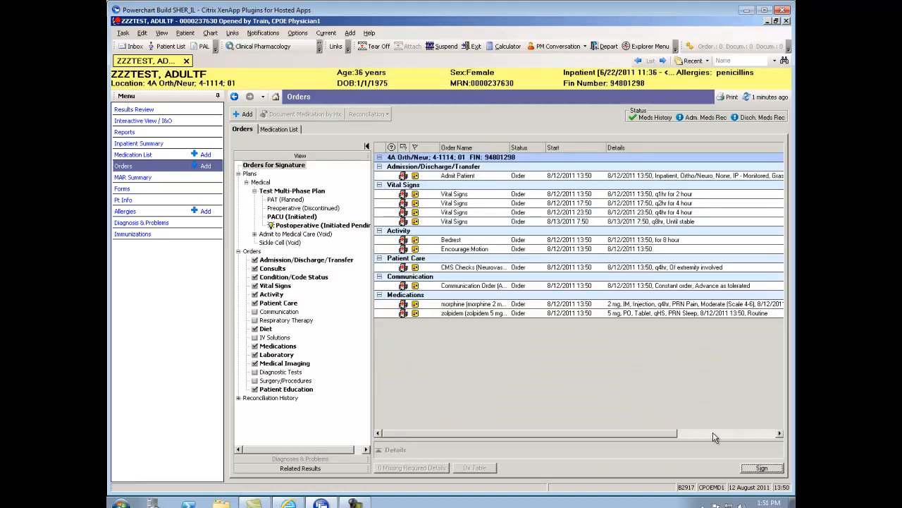
left_click(761, 469)
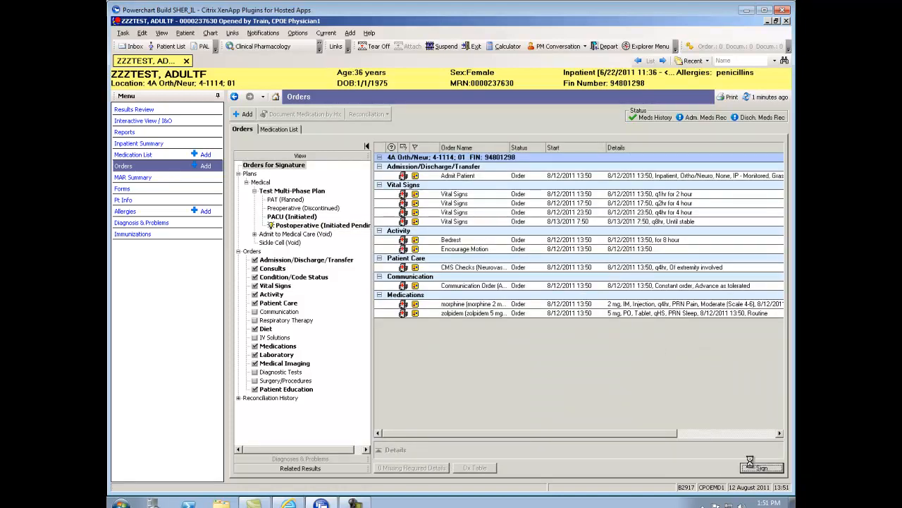
left_click(759, 98)
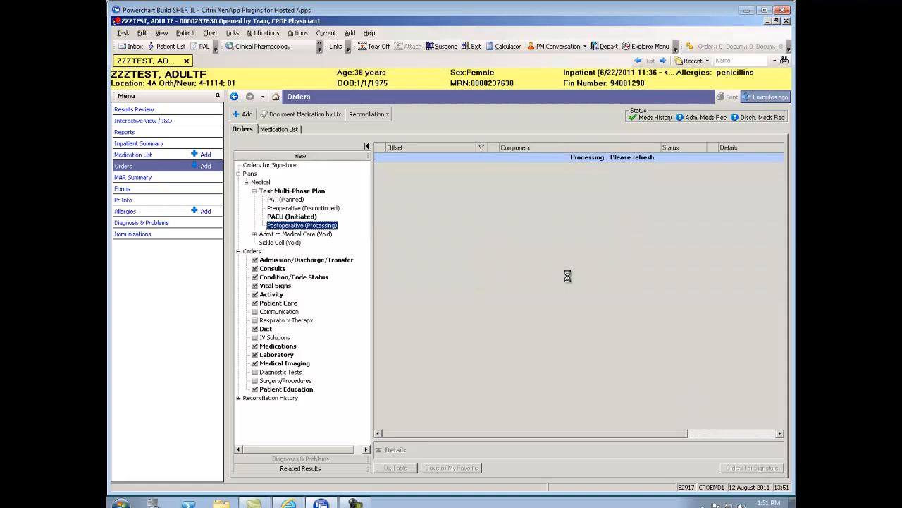